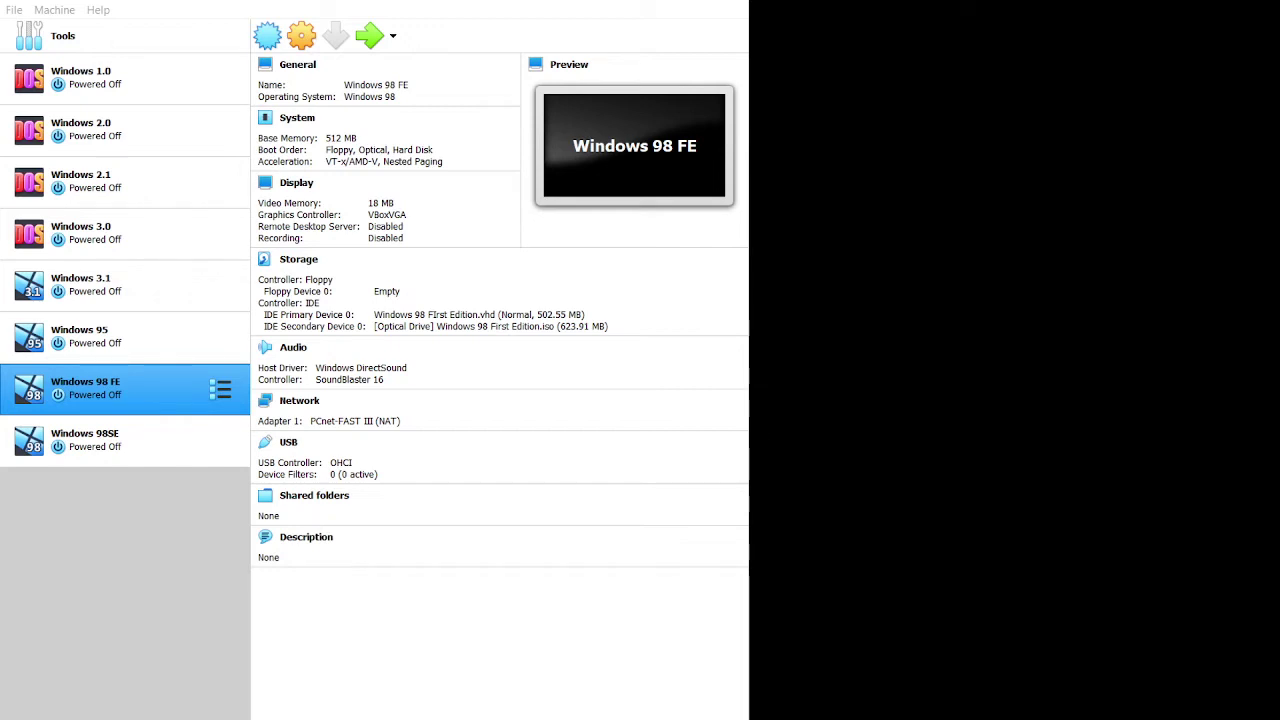
# Start creating a new virtual machine named potato in the C:\potato machine folder
pyautogui.click(178, 3)
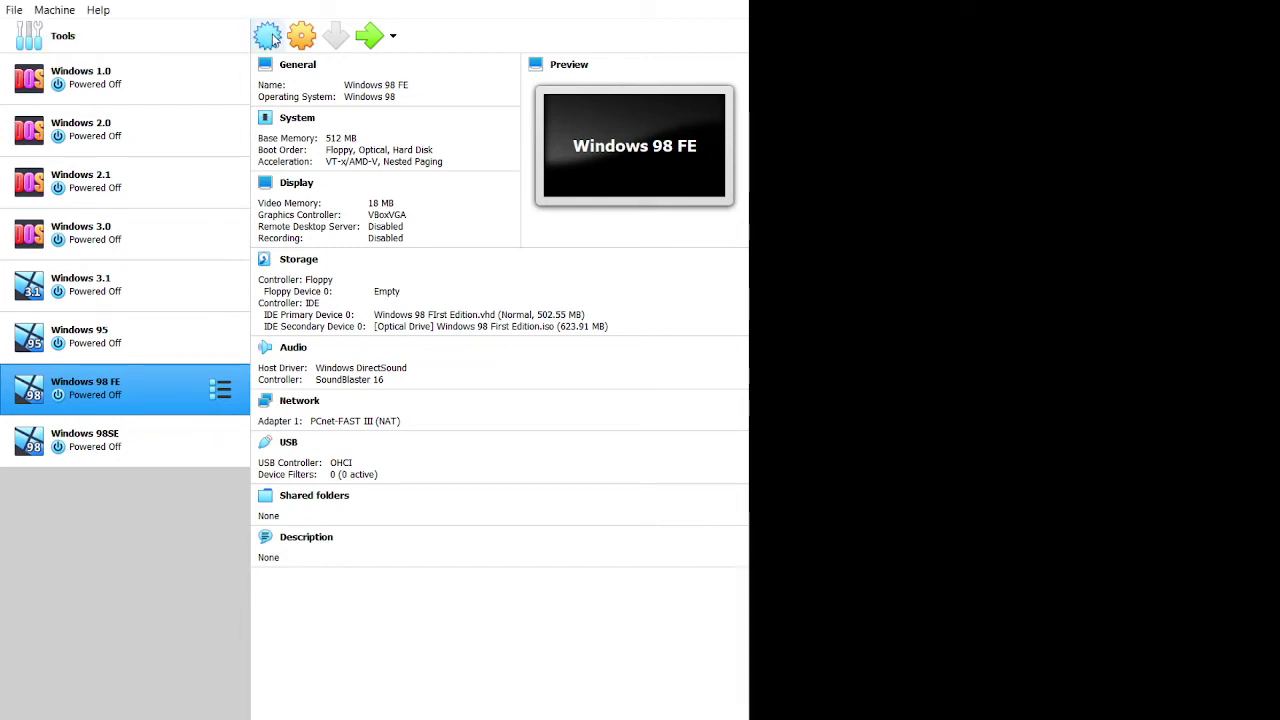
pyautogui.click(270, 37)
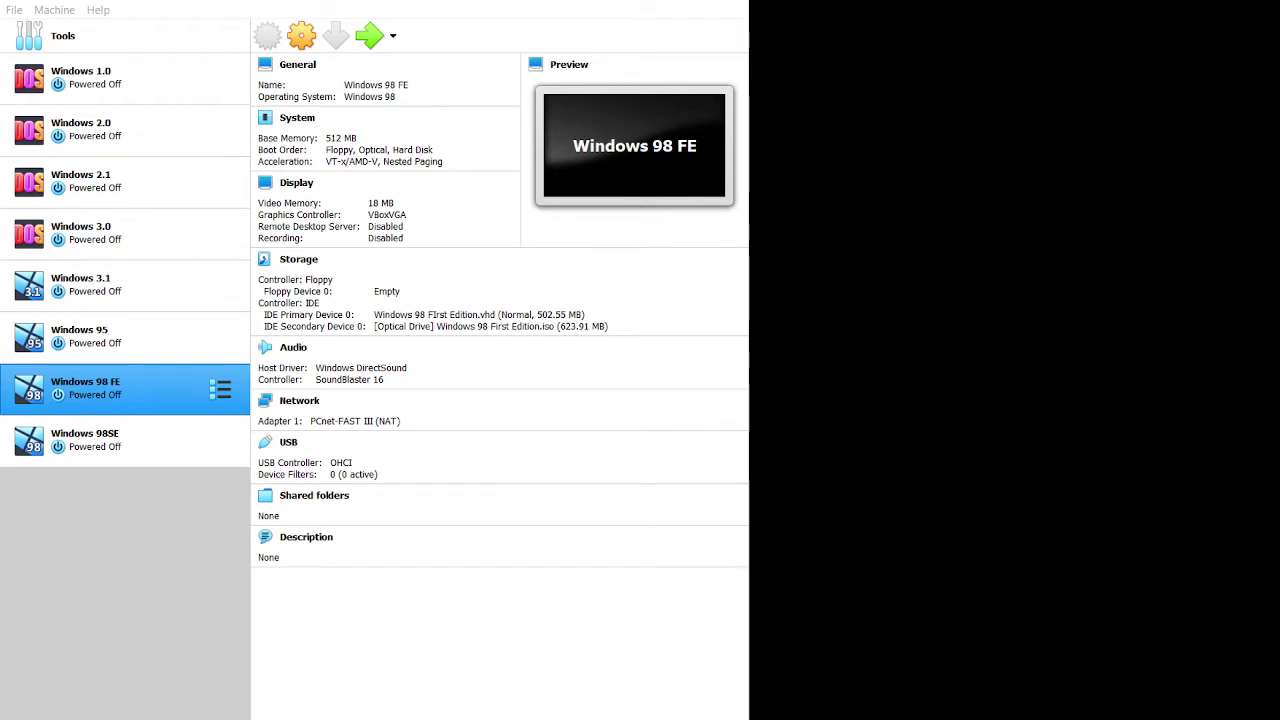
pyautogui.hotkey('ctrl', 'n')
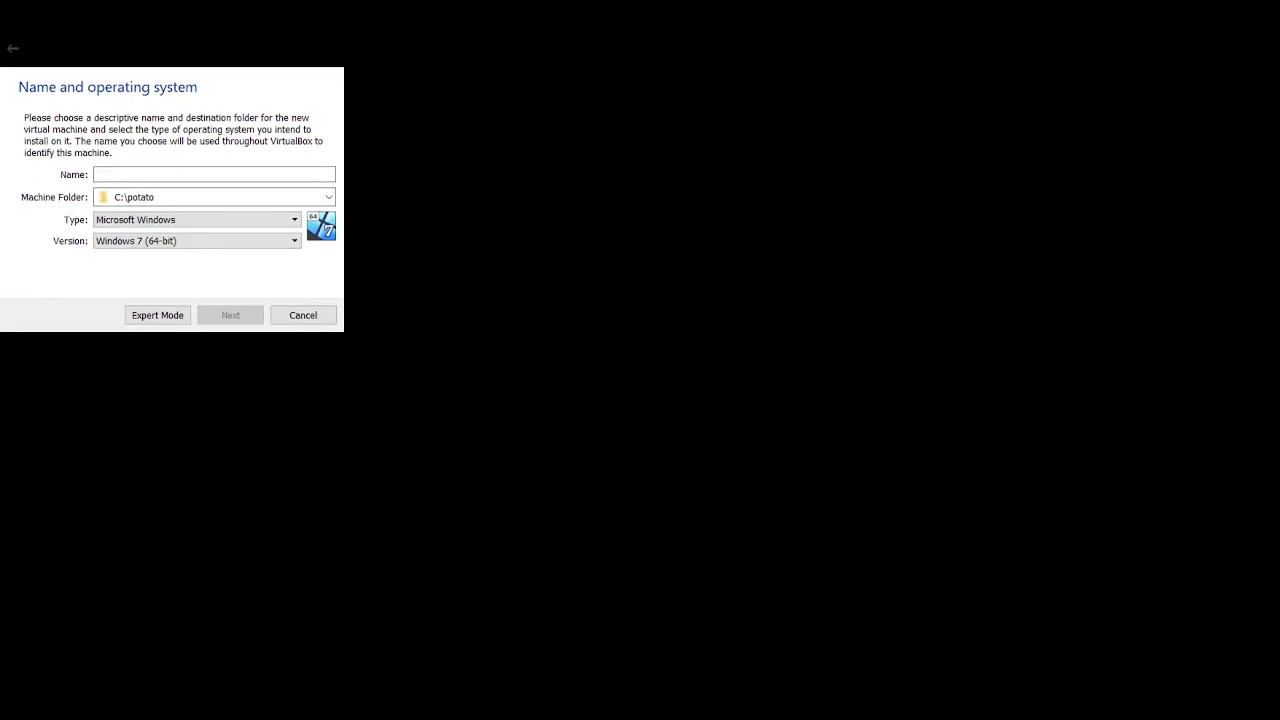
pyautogui.write('\\')
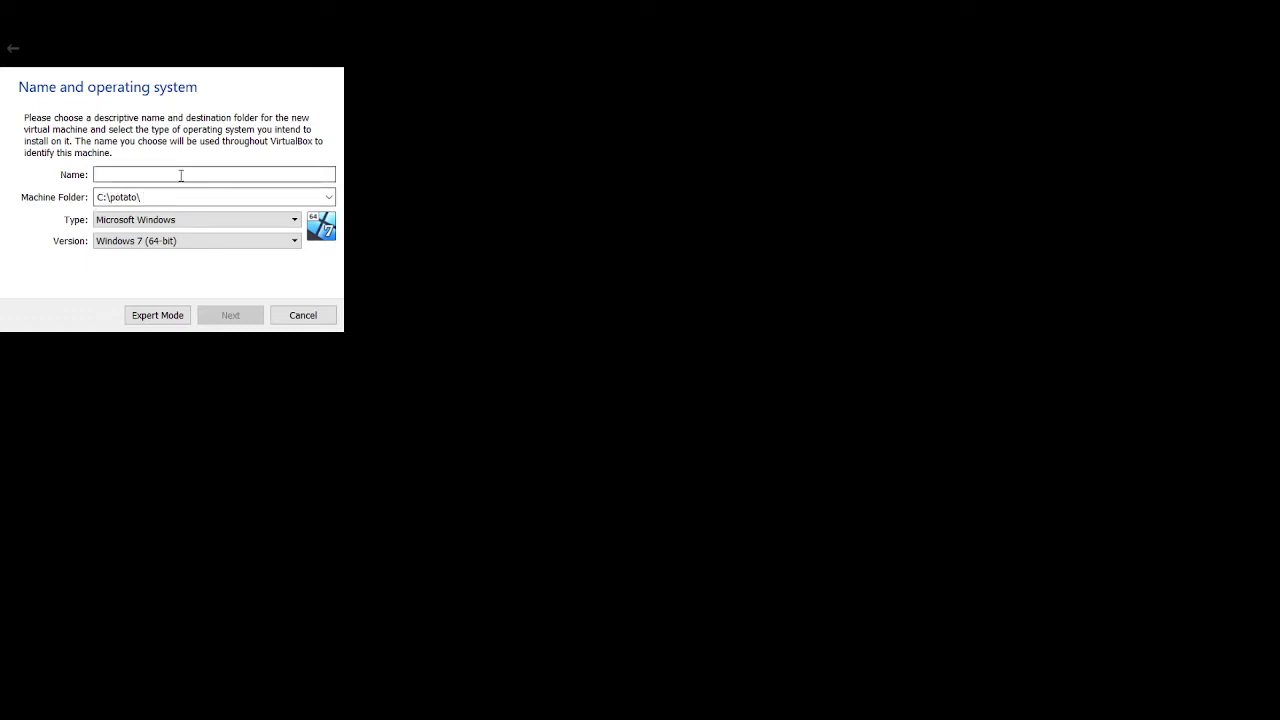
pyautogui.click(269, 171)
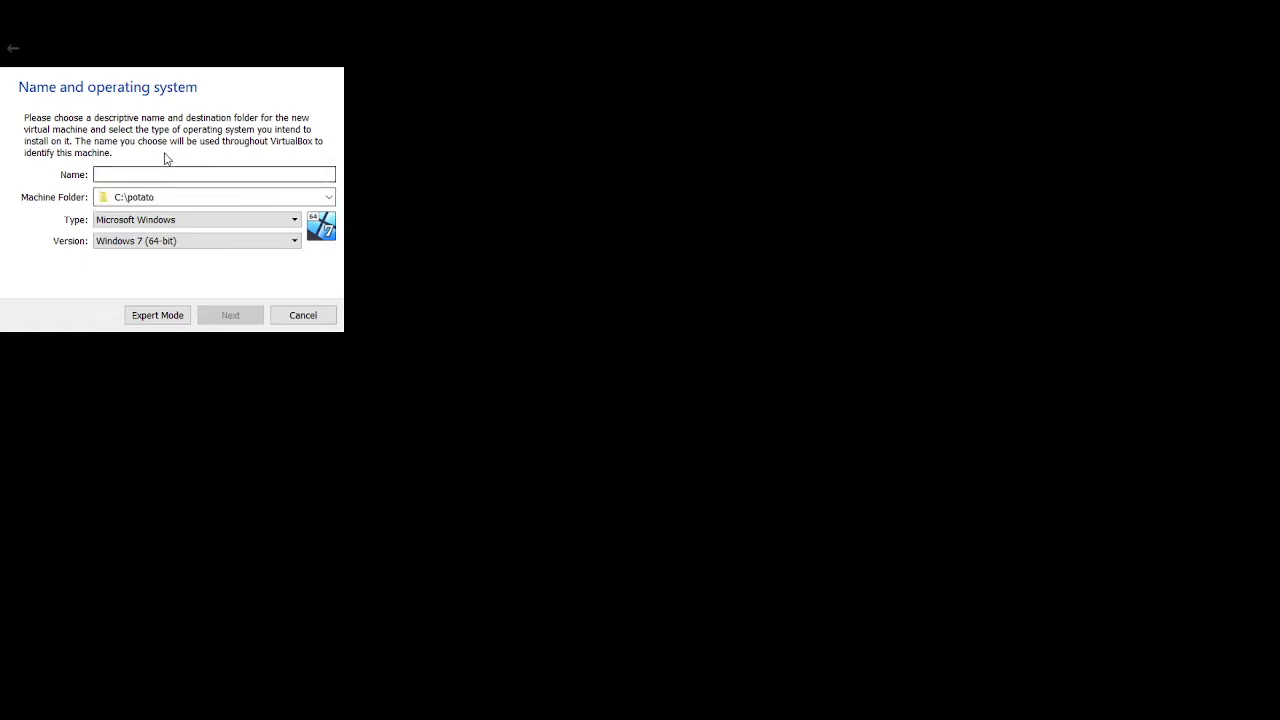
pyautogui.write('potaot')
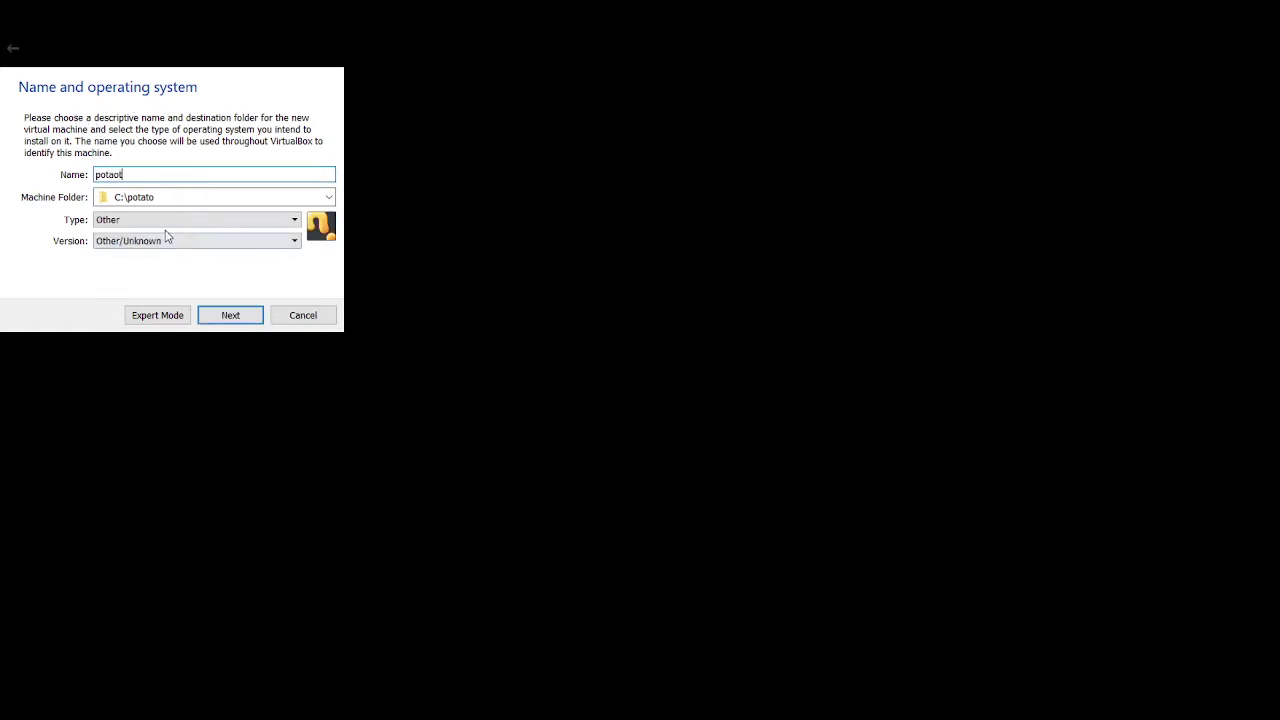
pyautogui.press('BackSpace')
pyautogui.press('BackSpace')
pyautogui.write('to')
# Set the new machine's operating system type to Other and its version to DOS, and proceed to the memory size
pyautogui.click(123, 222)
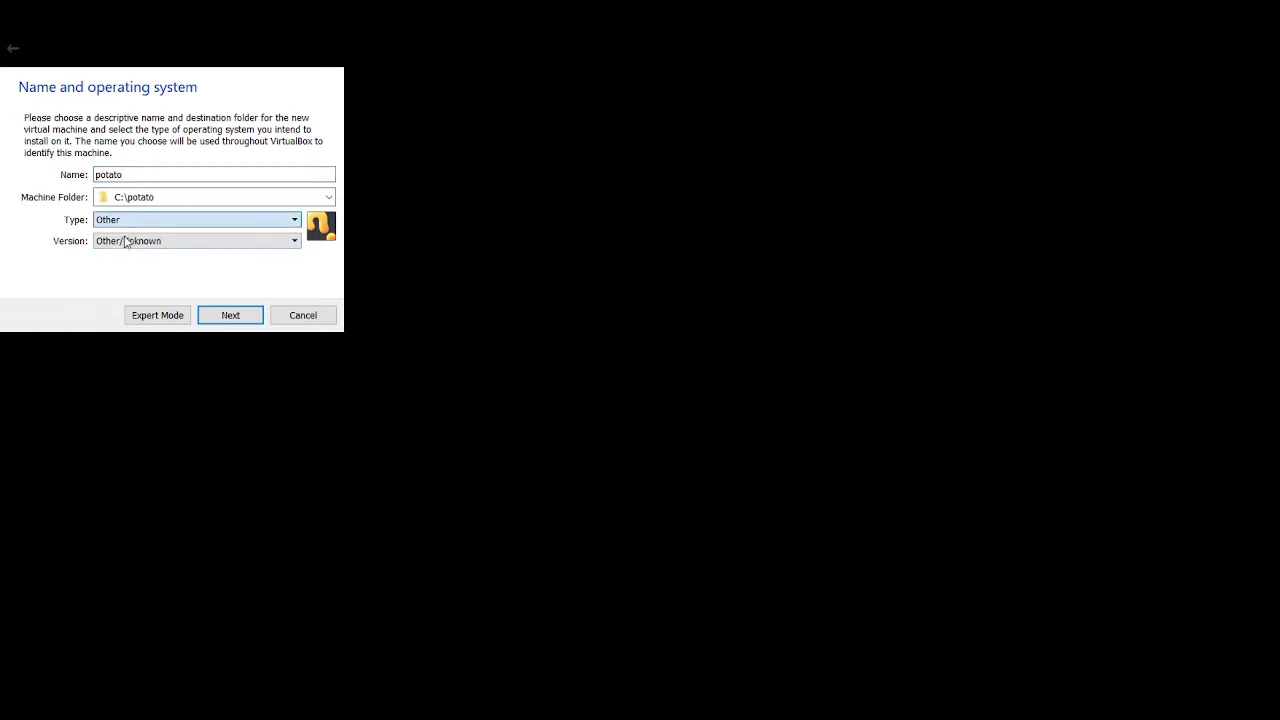
pyautogui.click(125, 242)
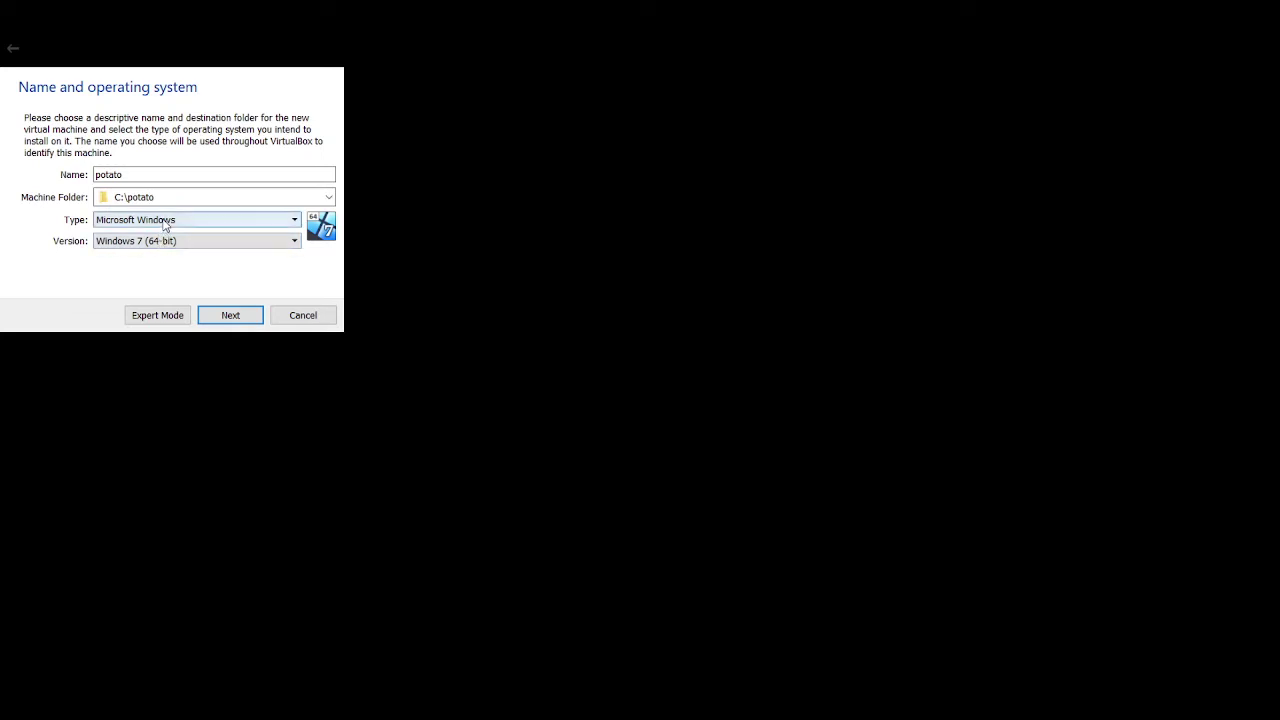
pyautogui.click(165, 225)
pyautogui.click(128, 310)
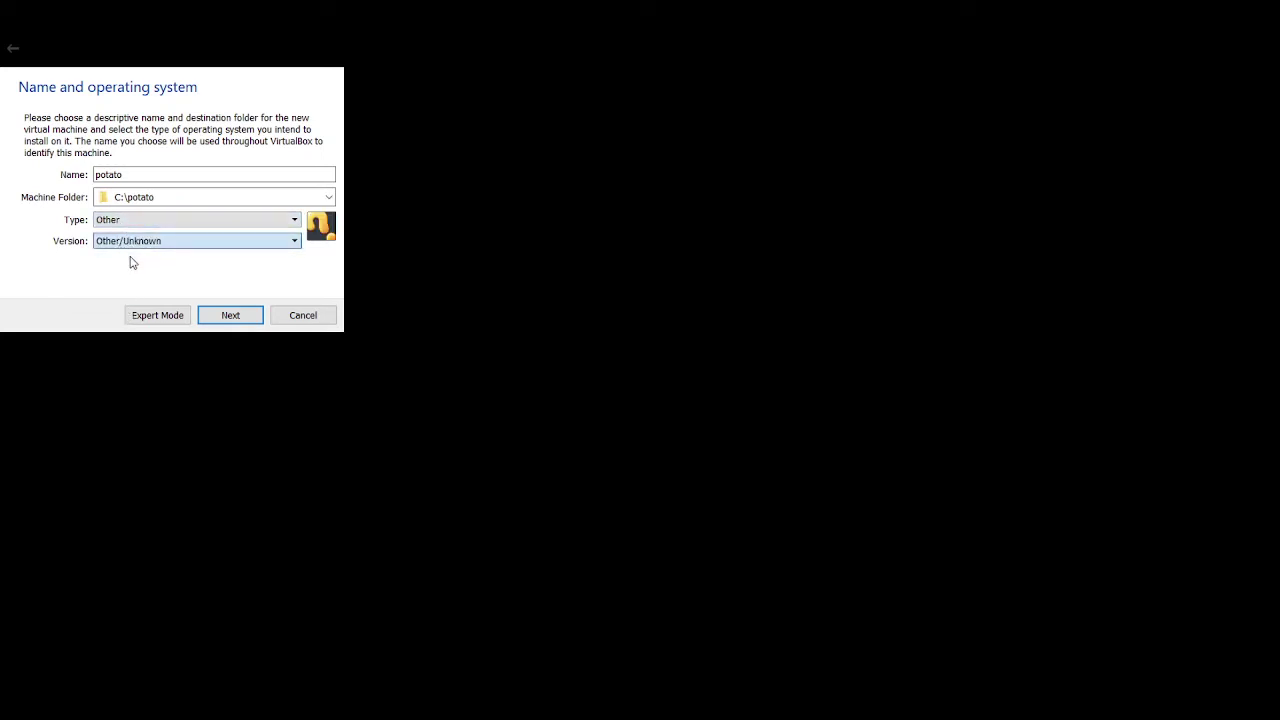
pyautogui.press('d')
pyautogui.click(253, 316)
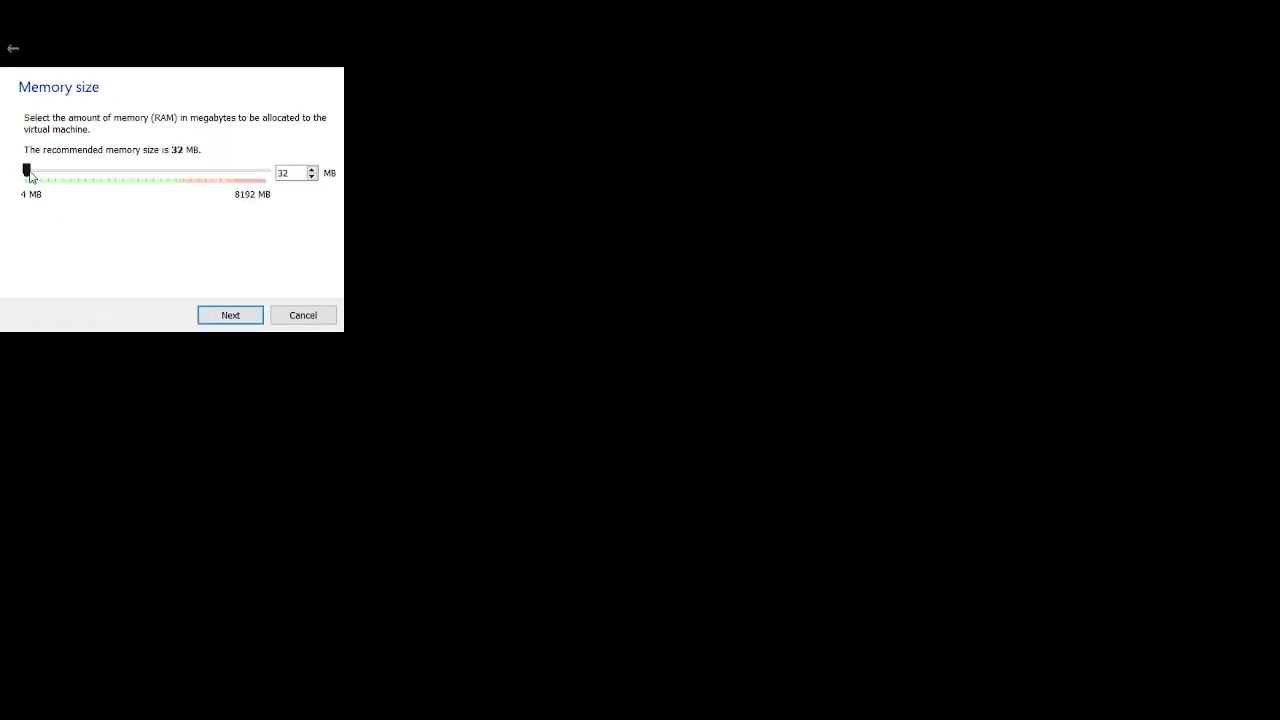
# Set the new machine's memory to 4 MB, and open the settings of the created potato machine
pyautogui.moveTo(30, 175)
pyautogui.mouseDown()
pyautogui.moveTo(129, 190)
pyautogui.moveTo(137, 171)
pyautogui.moveTo(24, 186)
pyautogui.mouseUp()
pyautogui.click(239, 315)
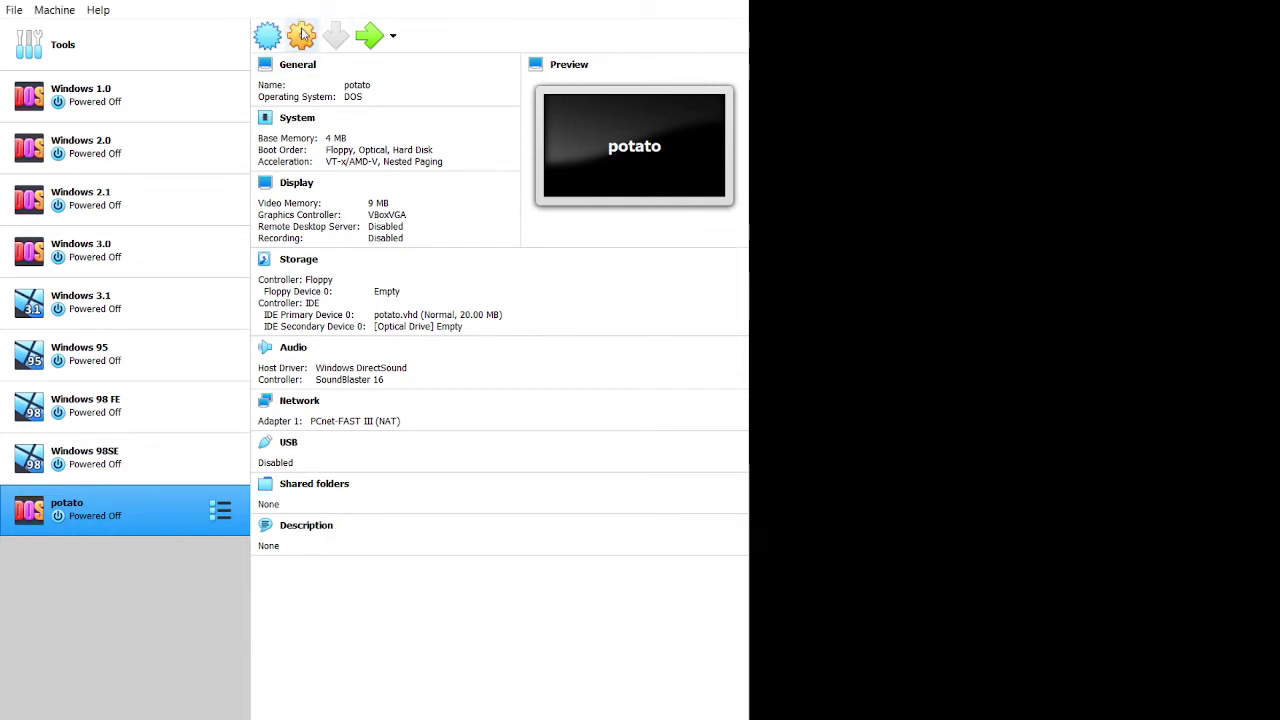
pyautogui.click(303, 35)
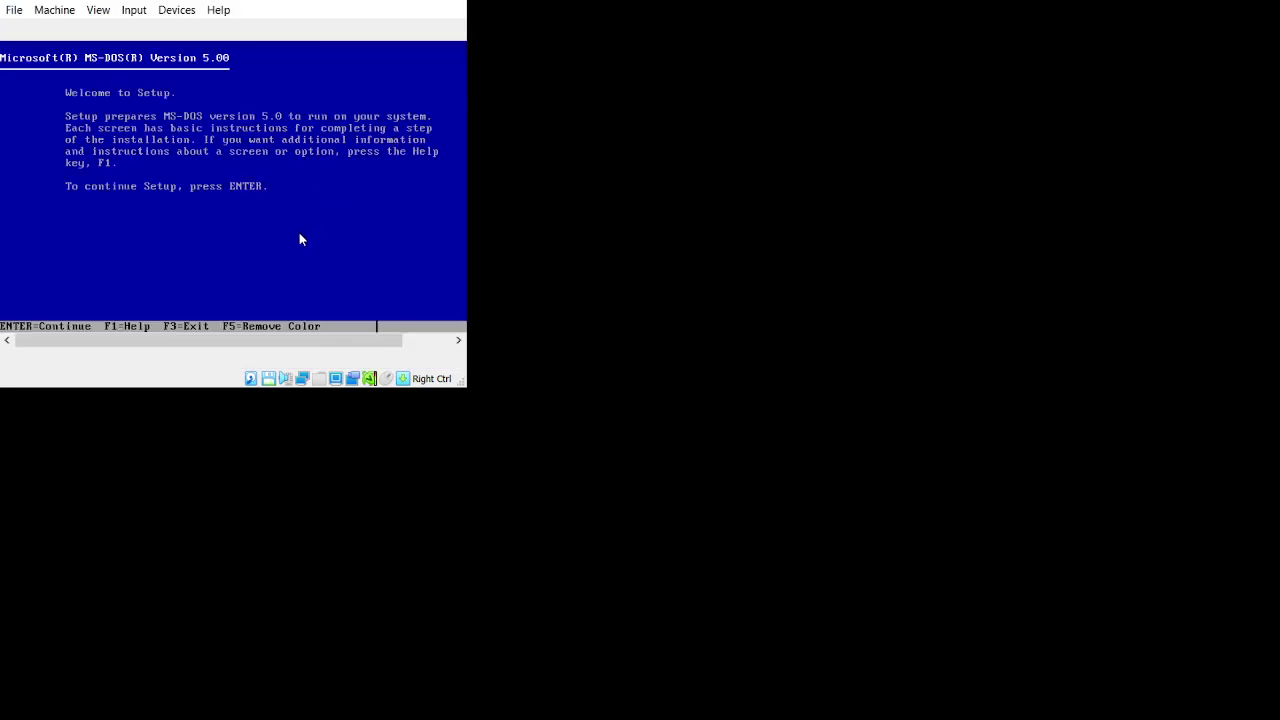
# Widen the virtual machine window and continue MS-DOS 5.0 Setup with the default date, country, keyboard and hard disk settings
pyautogui.moveTo(463, 250); pyautogui.dragTo(529, 250)
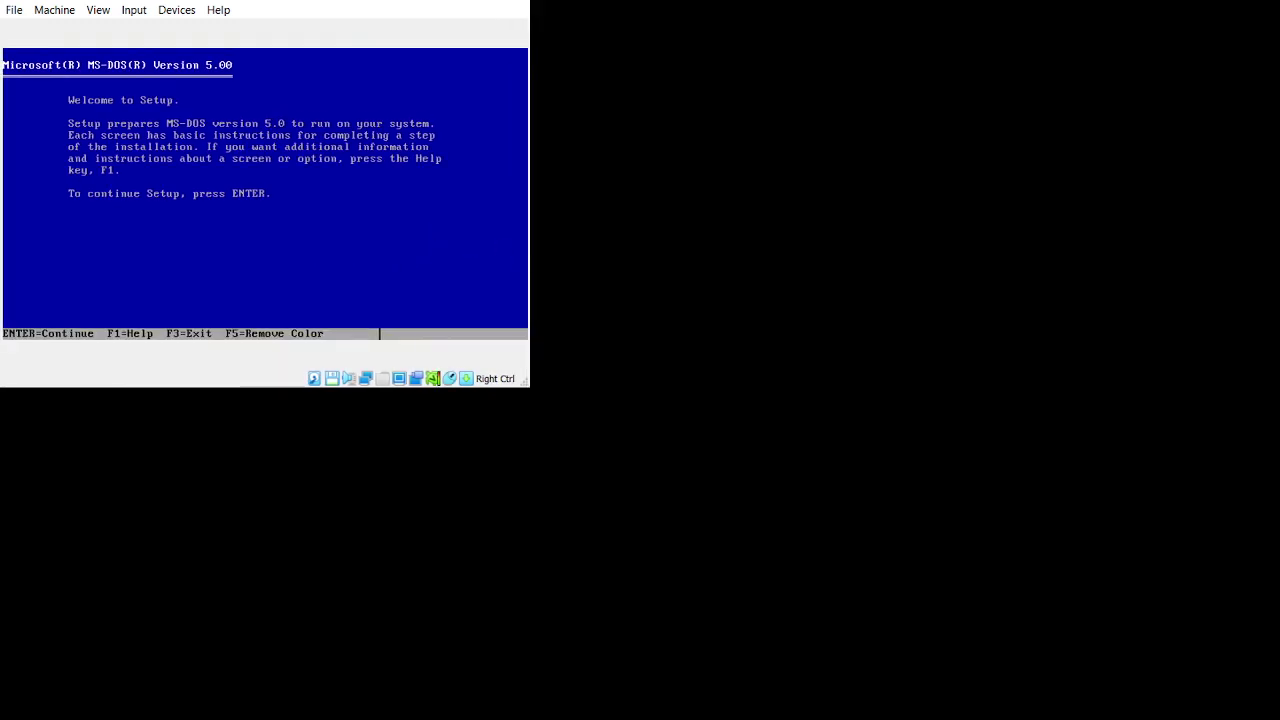
pyautogui.press('Return')
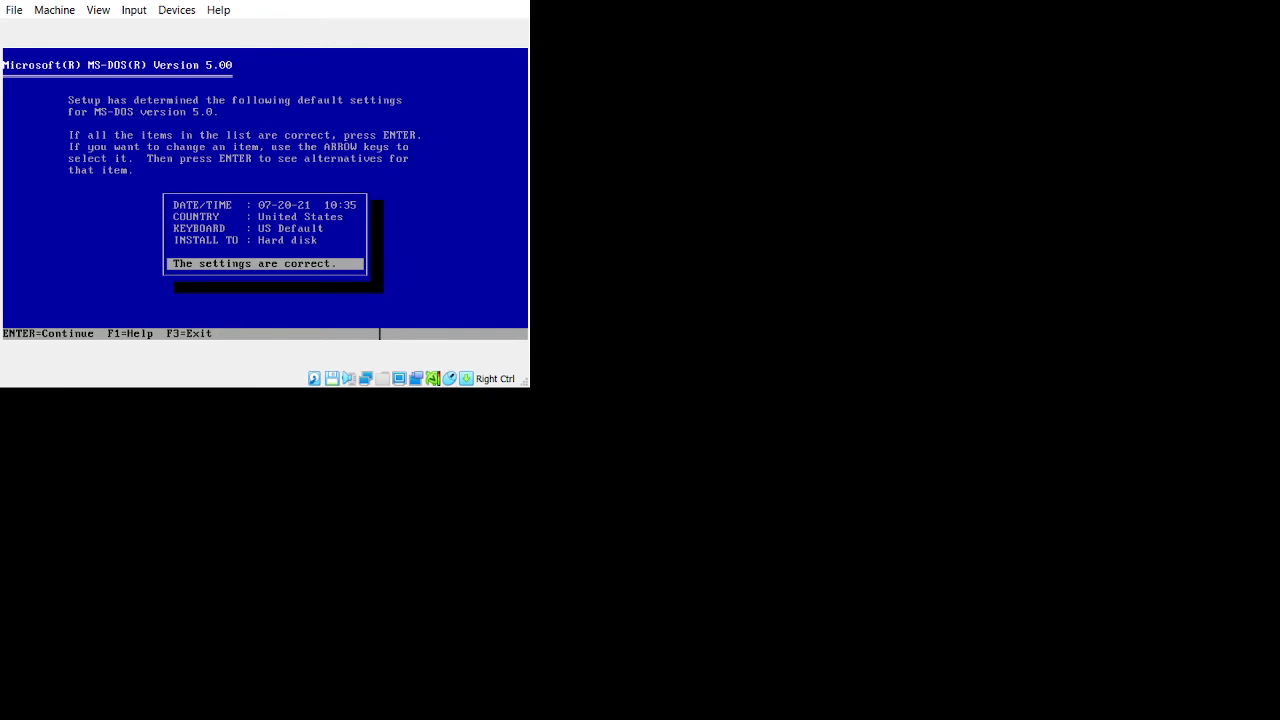
pyautogui.press('Return')
# Choose not to run MS-DOS Shell on startup, and allocate all free hard disk space for MS-DOS
pyautogui.press('Up')
pyautogui.press('Up')
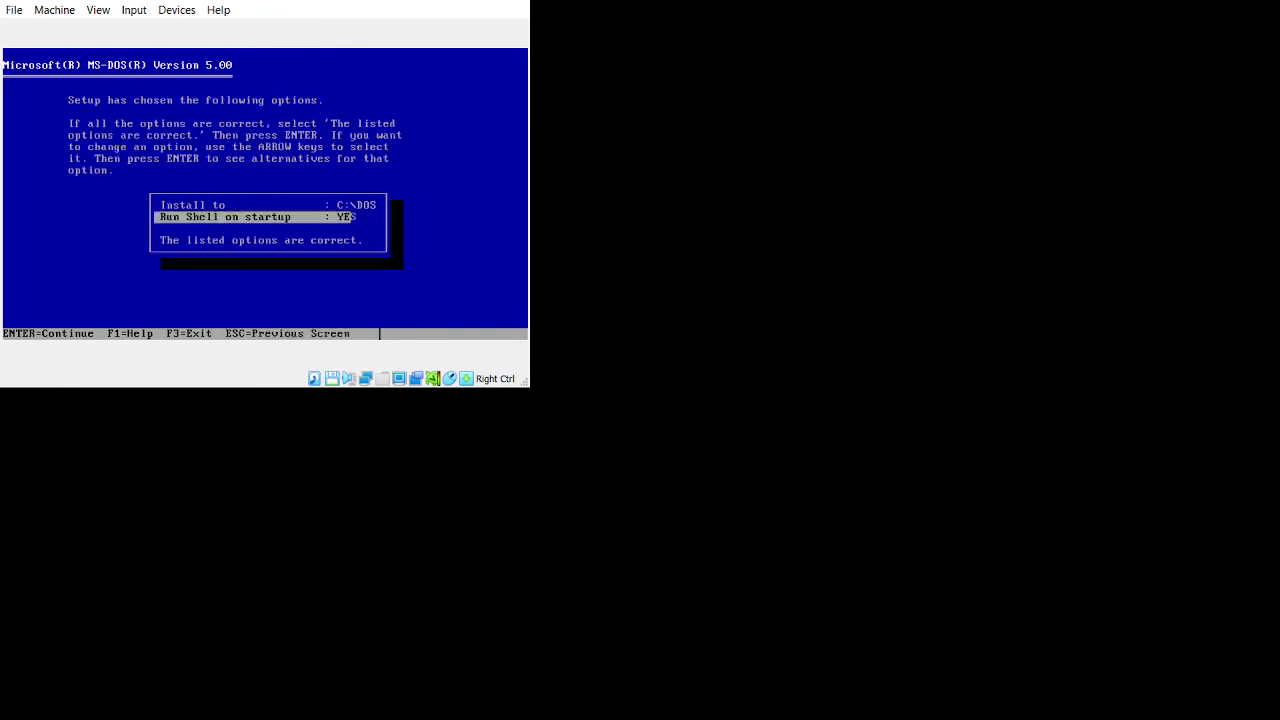
pyautogui.press('Down')
pyautogui.press('Return')
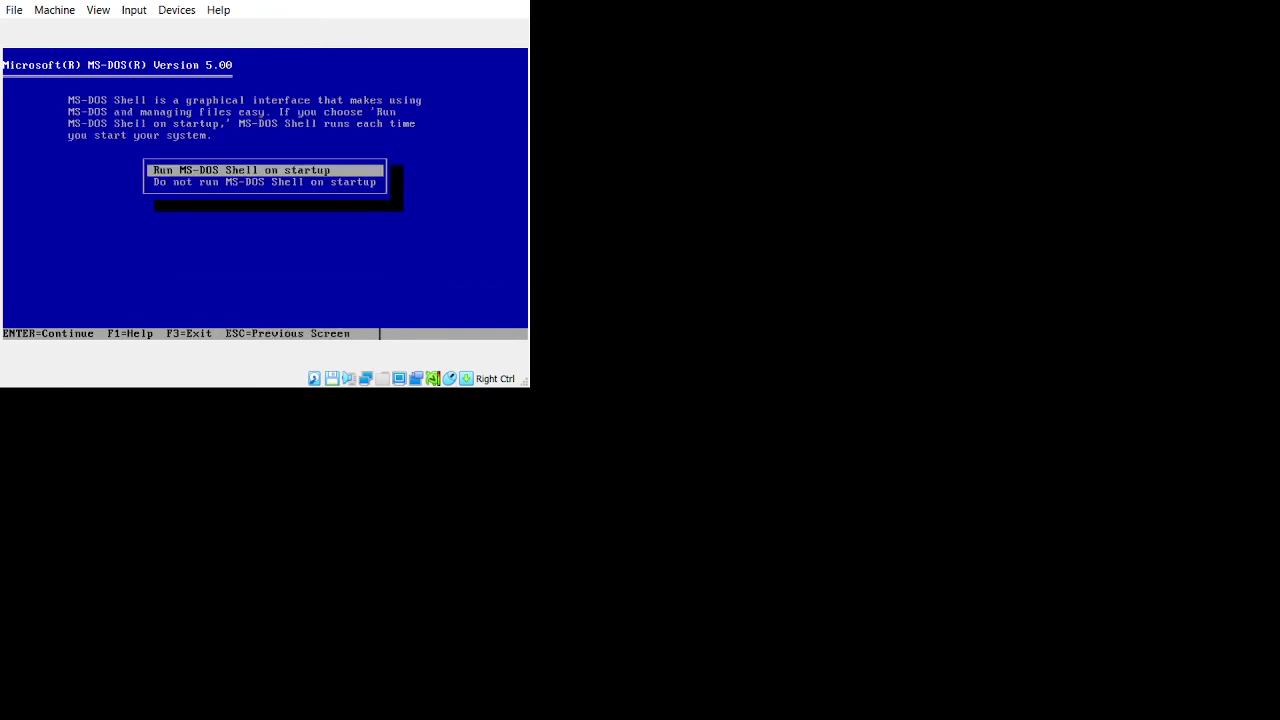
pyautogui.press('Down')
pyautogui.press('Return')
pyautogui.press('Return')
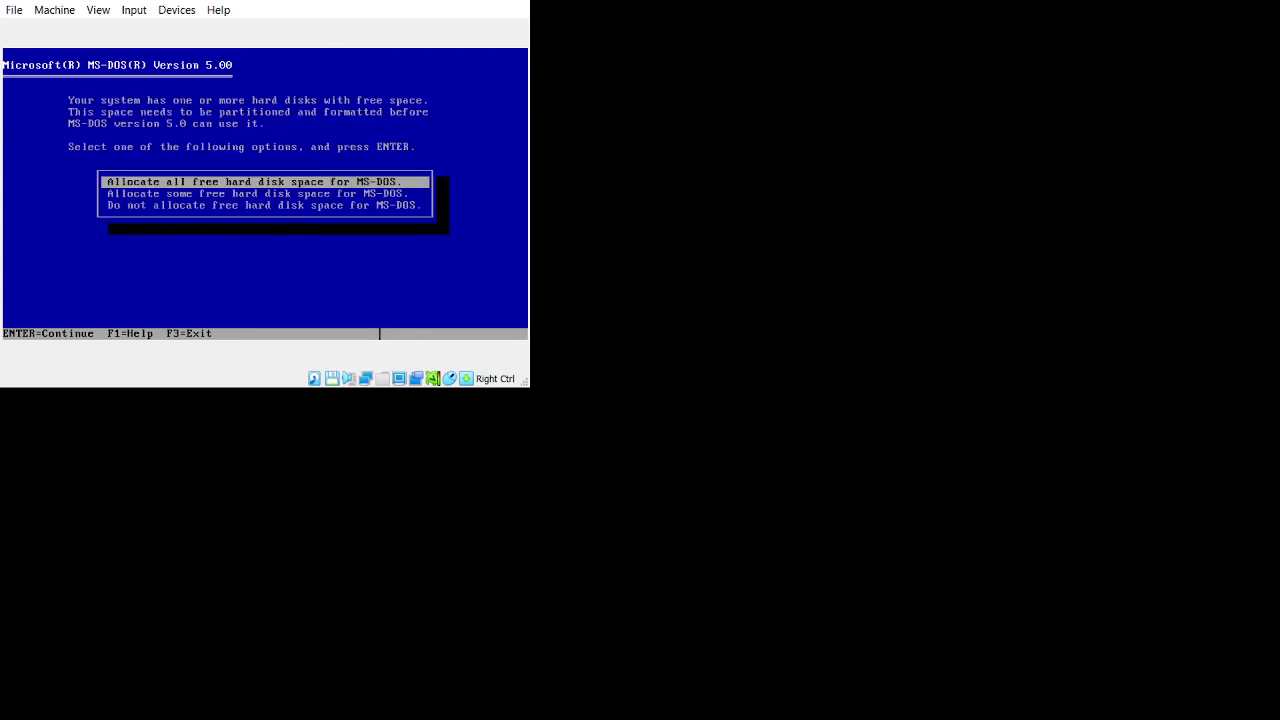
pyautogui.press('Return')
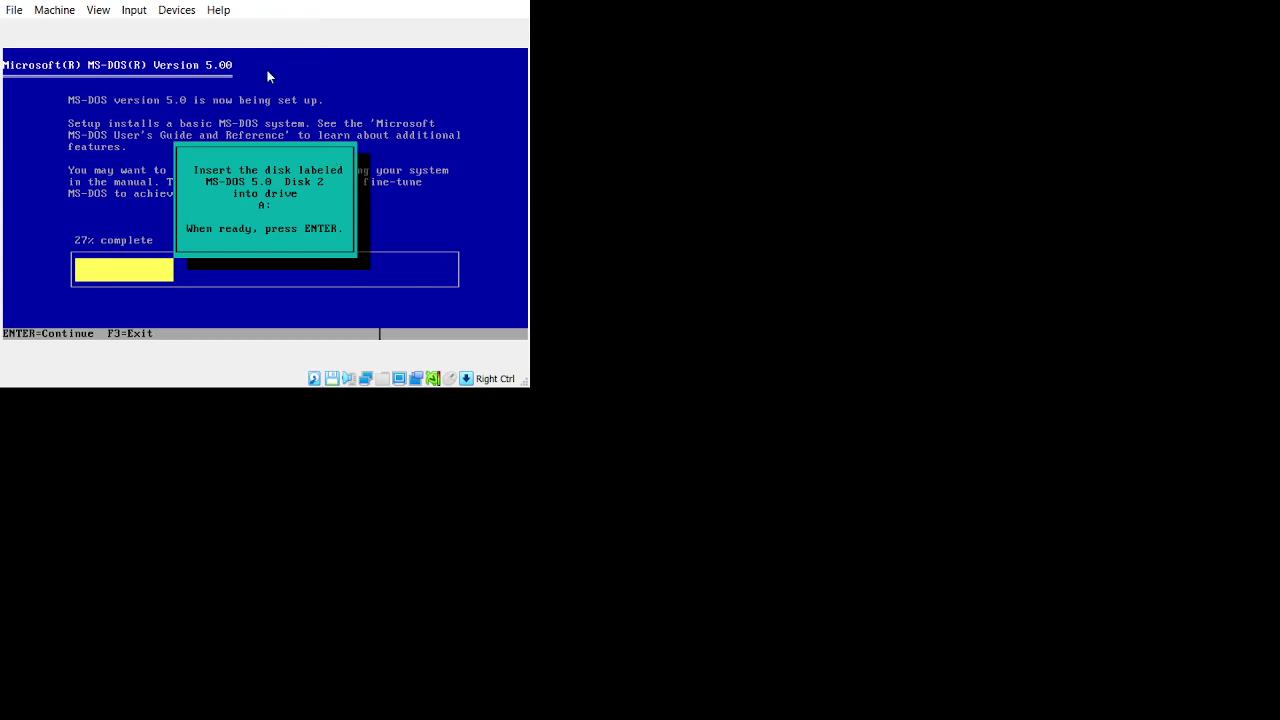
# Insert MS-DOS 5.0 Disk 2 and Disk 3 into drive A: as Setup requests them, continuing the installation after each
pyautogui.click(178, 12)
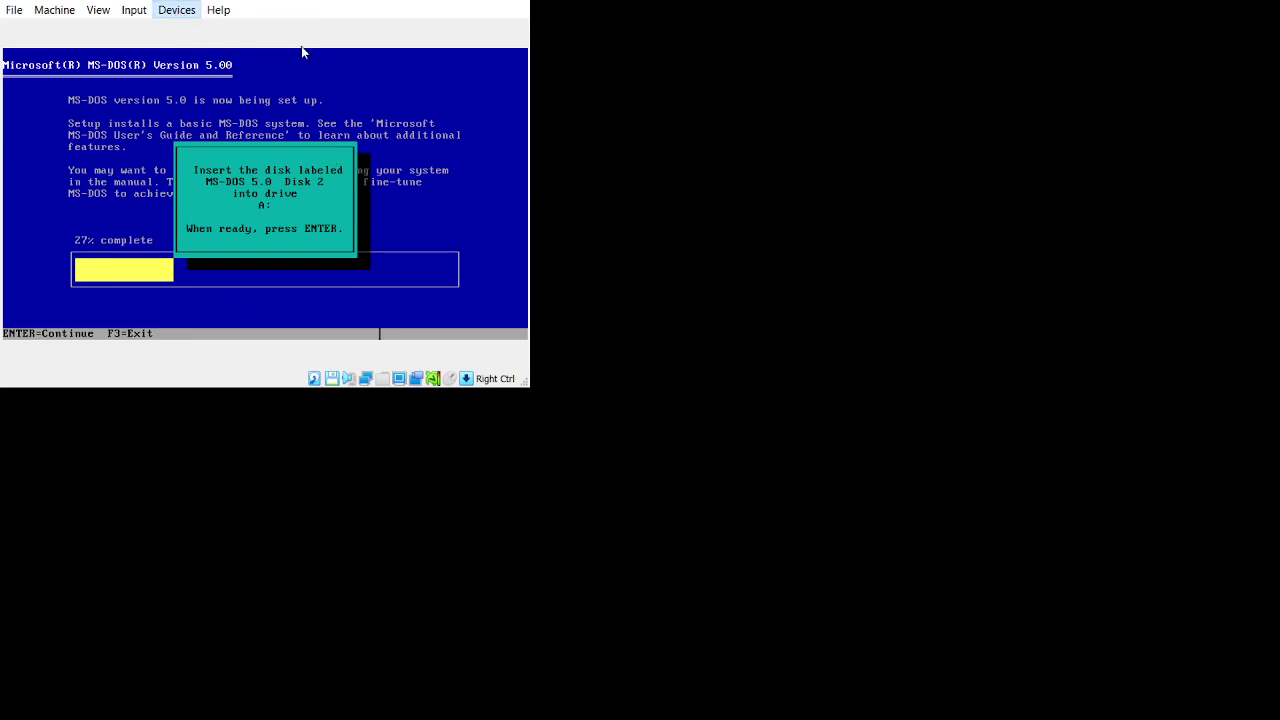
pyautogui.click(437, 60)
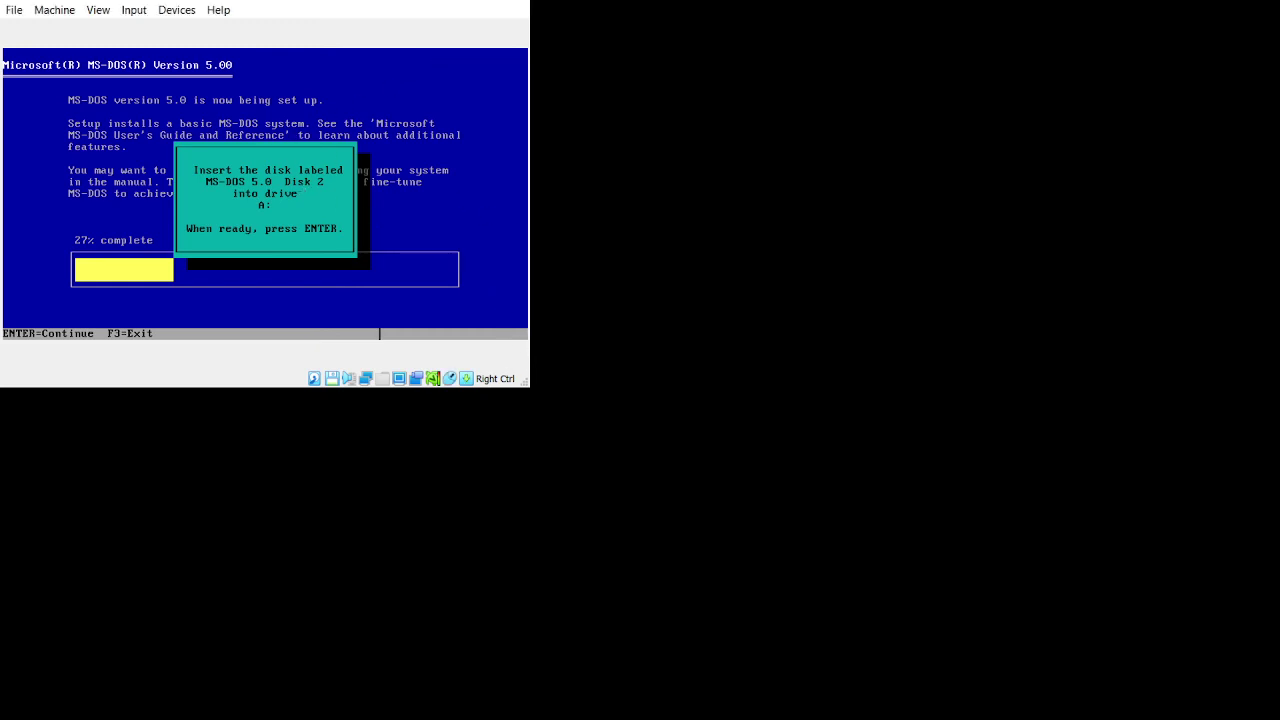
pyautogui.press('Return')
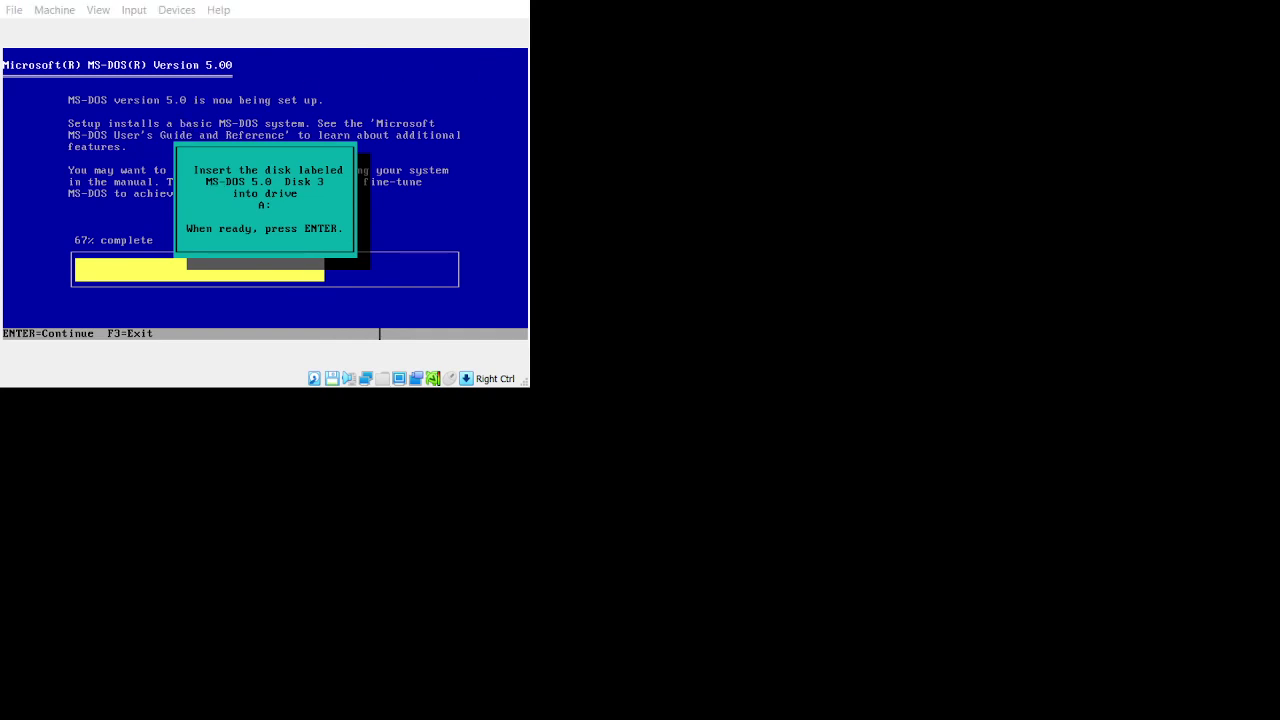
pyautogui.press('Control_R')
pyautogui.press('Return')
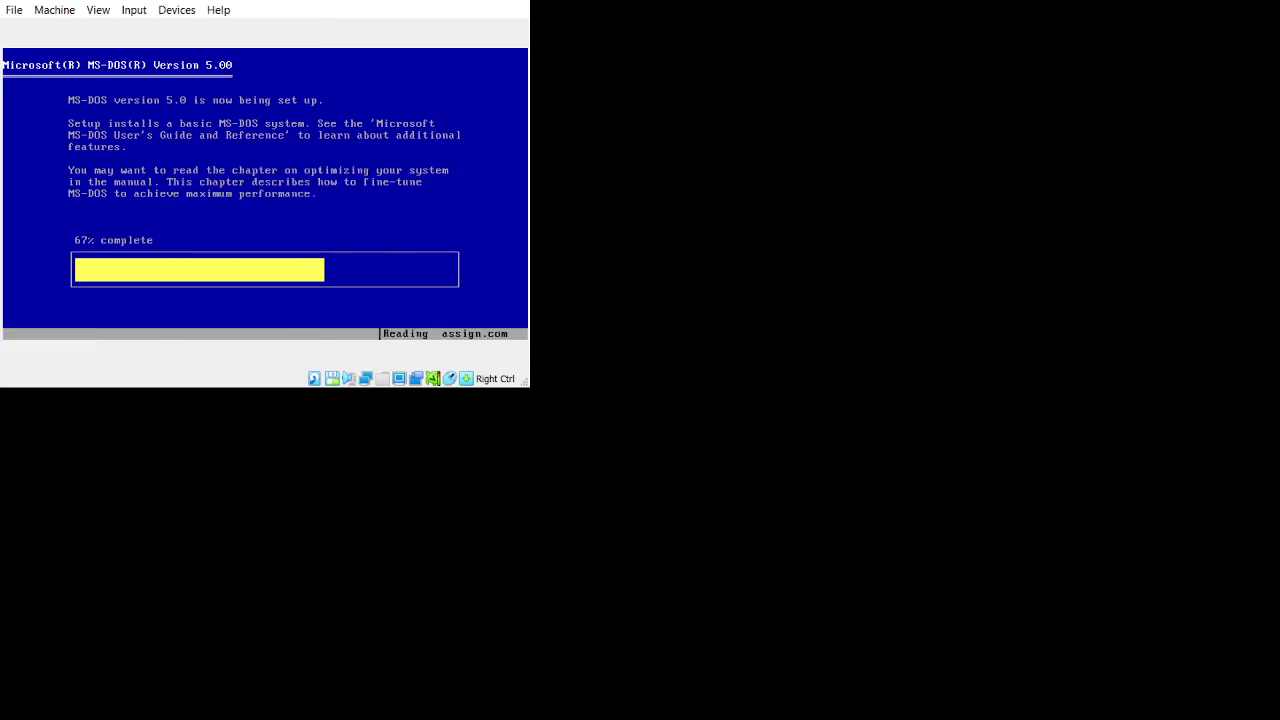